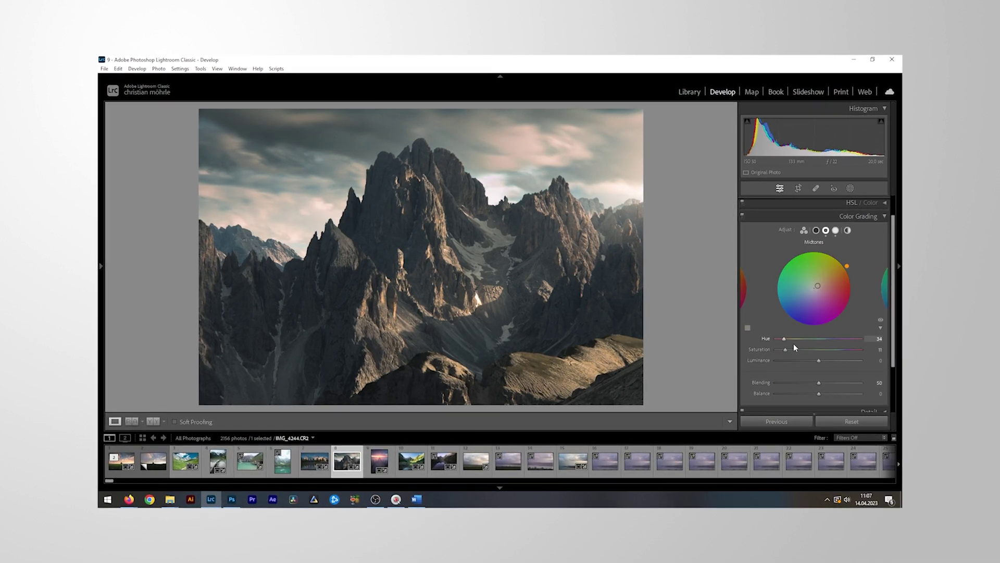
pyautogui.click(816, 229)
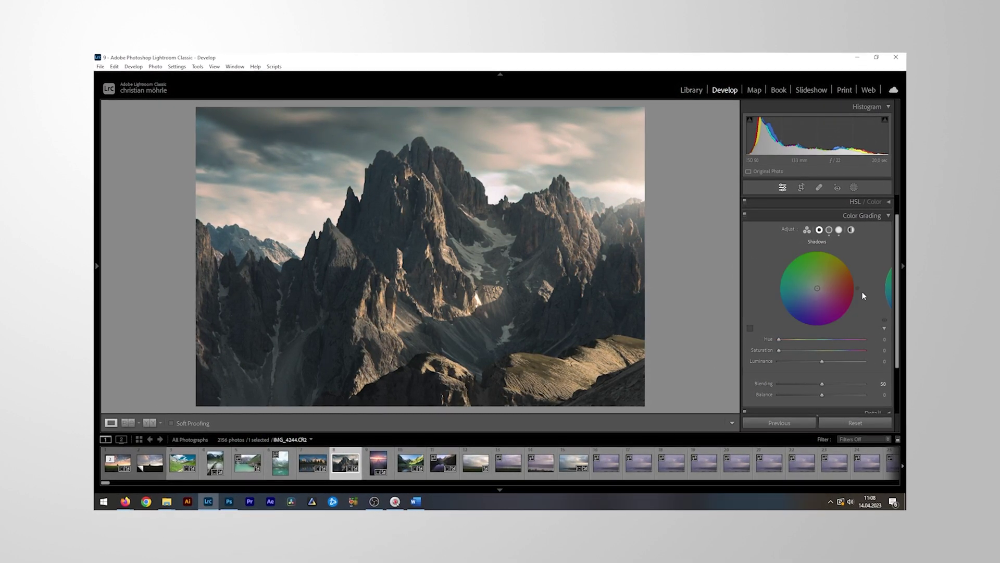
pyautogui.moveTo(779, 350); pyautogui.dragTo(828, 398)
pyautogui.click(858, 228)
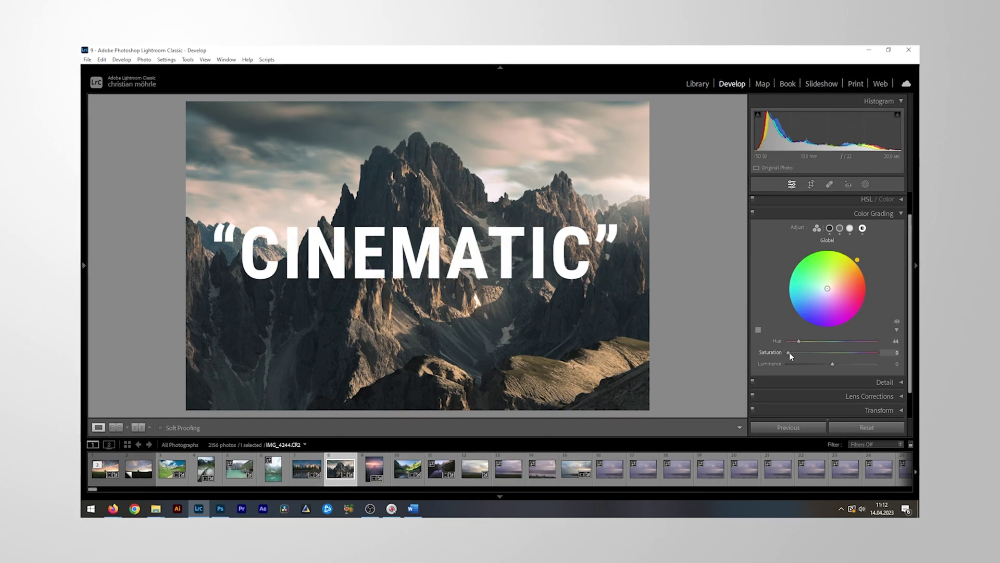
pyautogui.click(753, 212)
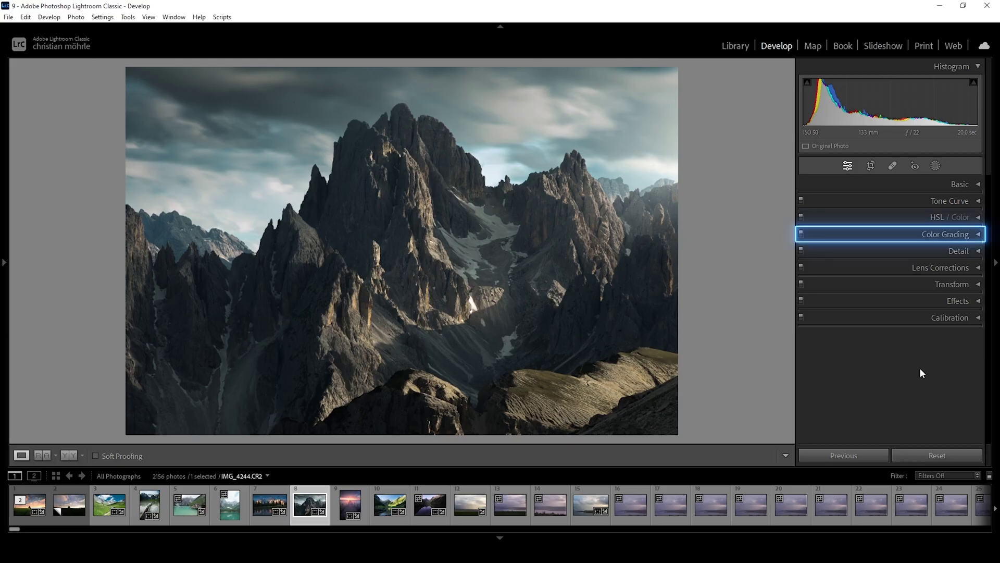
# - Expand the Color Grading hue and saturation controls and tint the highlights with hue 37 and saturation 56
pyautogui.click(976, 235)
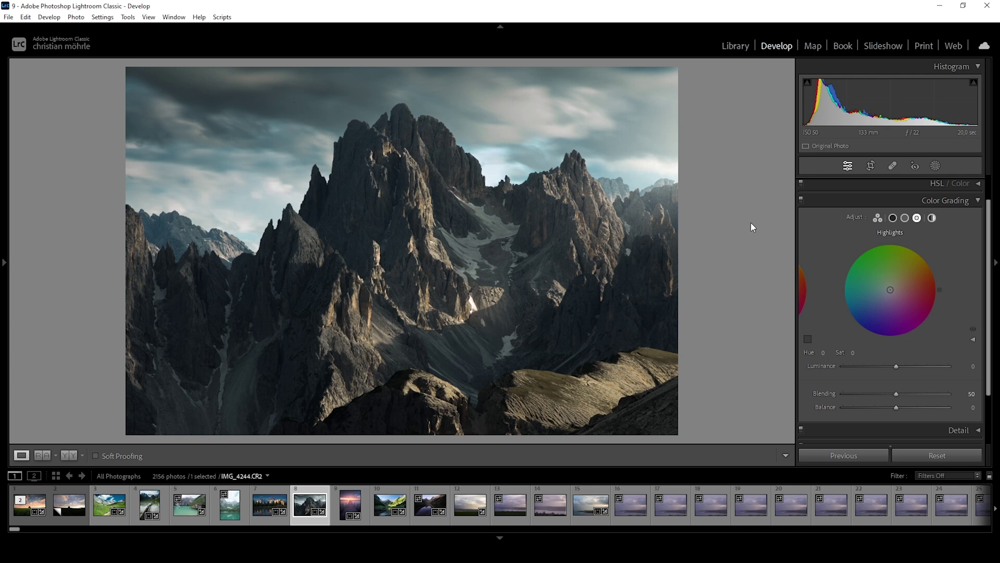
pyautogui.click(973, 339)
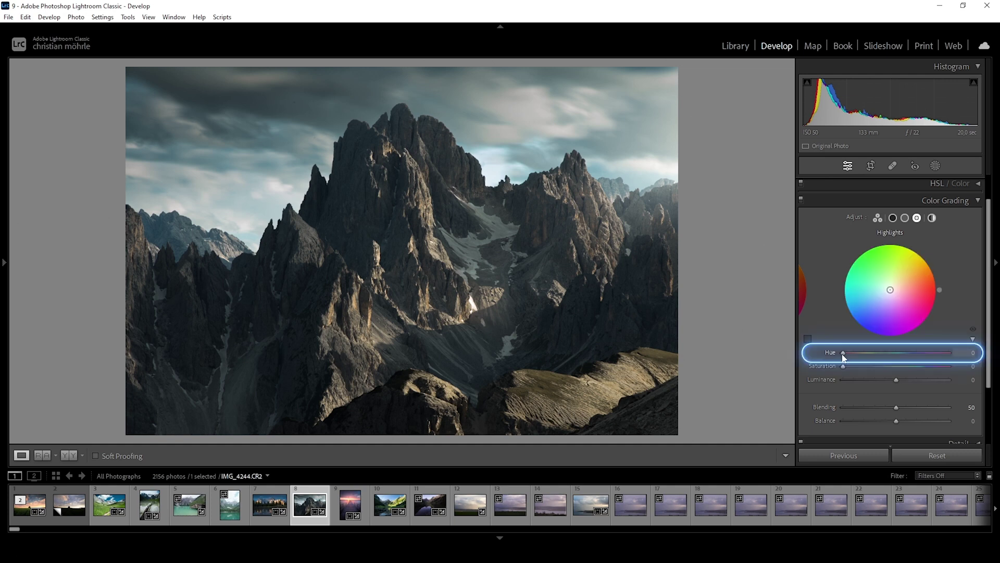
pyautogui.moveTo(843, 356)
pyautogui.mouseDown()
pyautogui.moveTo(865, 363)
pyautogui.moveTo(844, 374)
pyautogui.mouseUp()
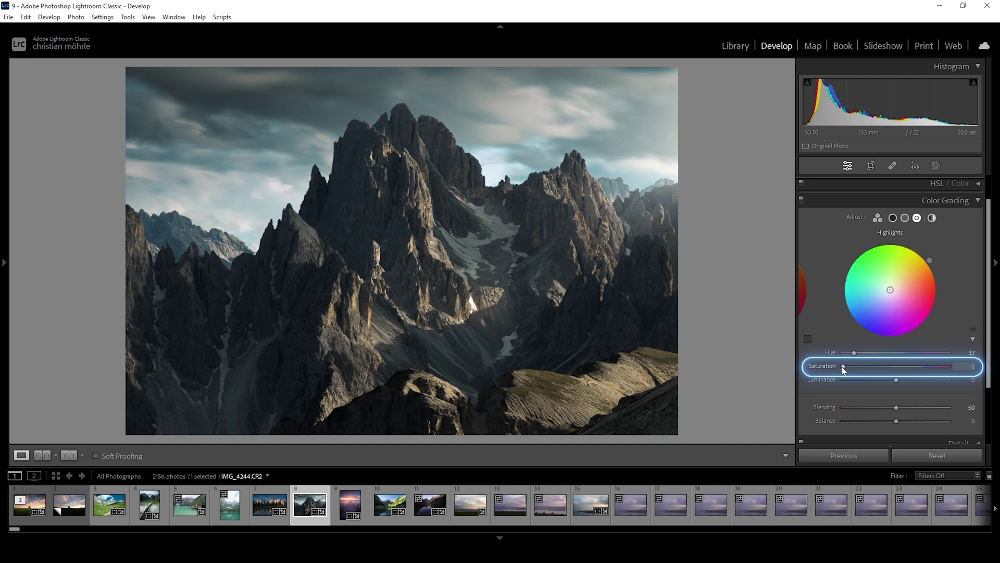
pyautogui.moveTo(844, 367); pyautogui.dragTo(911, 380)
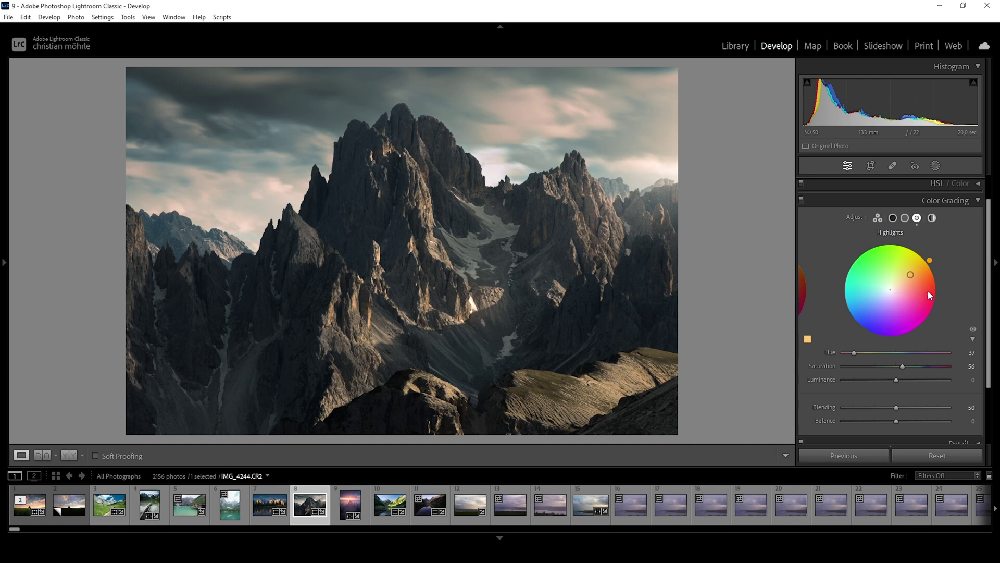
# - Refine the highlights tint on the color wheel to hue 35 and saturation 57, and set the highlights luminance to +37
pyautogui.moveTo(918, 280); pyautogui.dragTo(904, 276)
pyautogui.moveTo(904, 277)
pyautogui.mouseDown()
pyautogui.moveTo(880, 270)
pyautogui.moveTo(869, 292)
pyautogui.moveTo(891, 311)
pyautogui.moveTo(907, 305)
pyautogui.moveTo(908, 277)
pyautogui.moveTo(898, 284)
pyautogui.moveTo(923, 266)
pyautogui.moveTo(911, 275)
pyautogui.mouseUp()
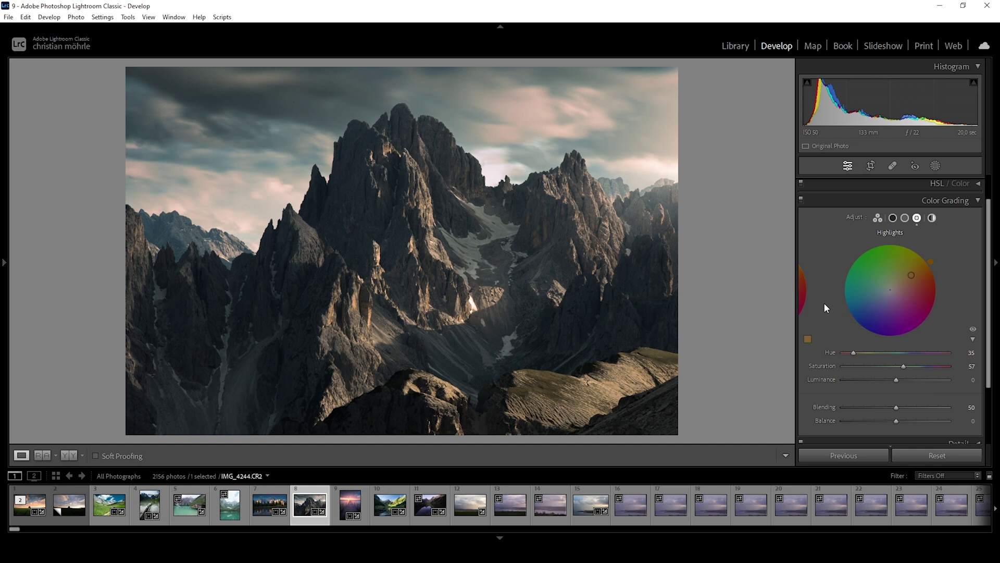
pyautogui.moveTo(896, 379); pyautogui.dragTo(963, 391)
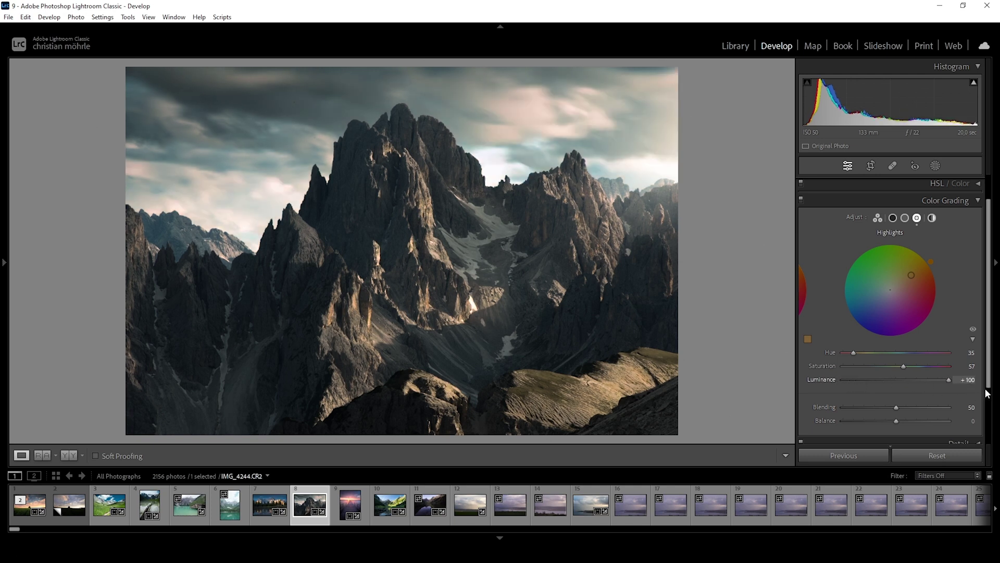
pyautogui.moveTo(950, 385); pyautogui.dragTo(917, 383)
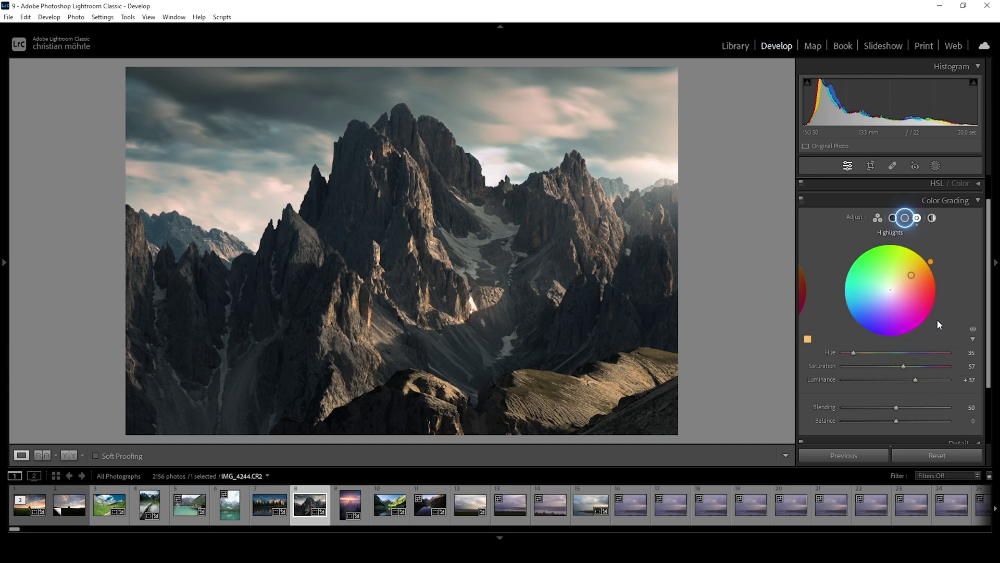
# - Grade the midtones with hue 34, saturation 11 and luminance +54, testing a blue hue of 232 before restoring hue 34
pyautogui.click(907, 219)
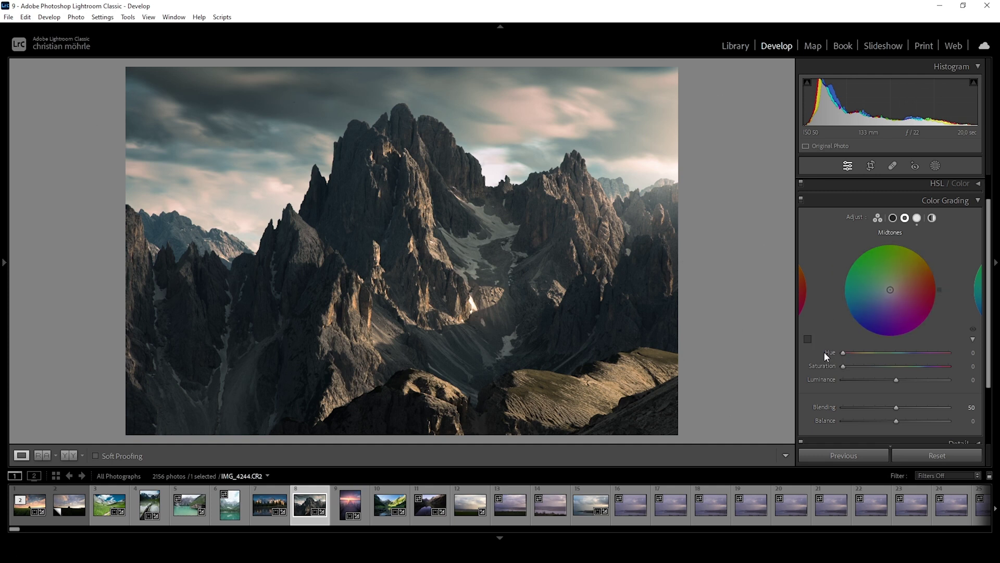
pyautogui.moveTo(844, 351); pyautogui.dragTo(852, 369)
pyautogui.moveTo(900, 380); pyautogui.dragTo(914, 381)
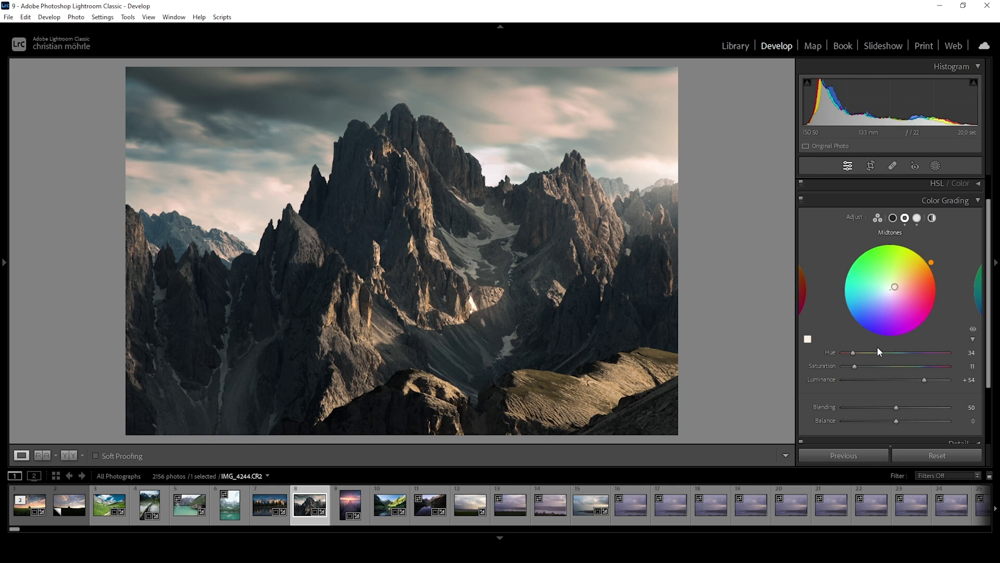
pyautogui.moveTo(854, 351); pyautogui.dragTo(911, 361)
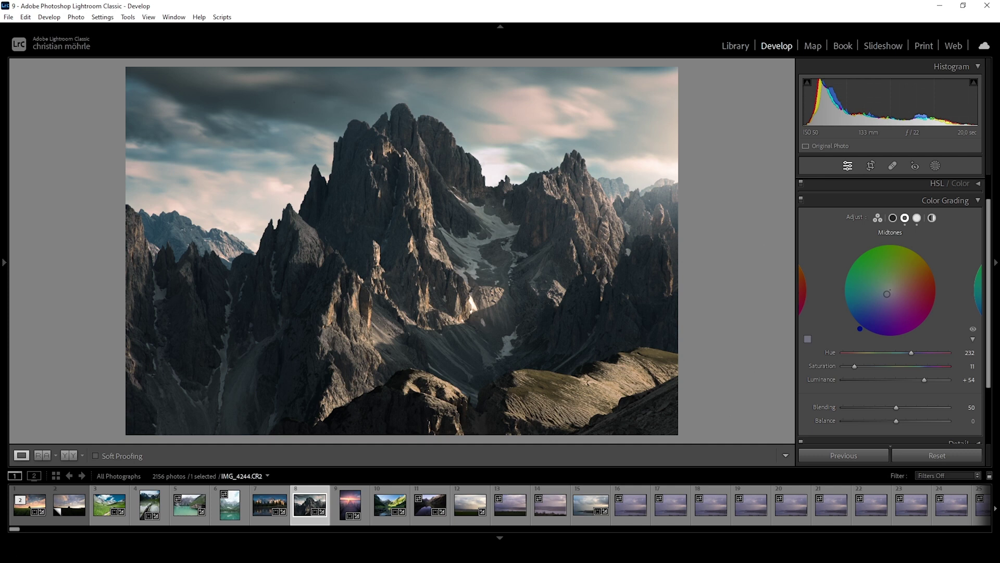
pyautogui.moveTo(911, 352); pyautogui.dragTo(852, 352)
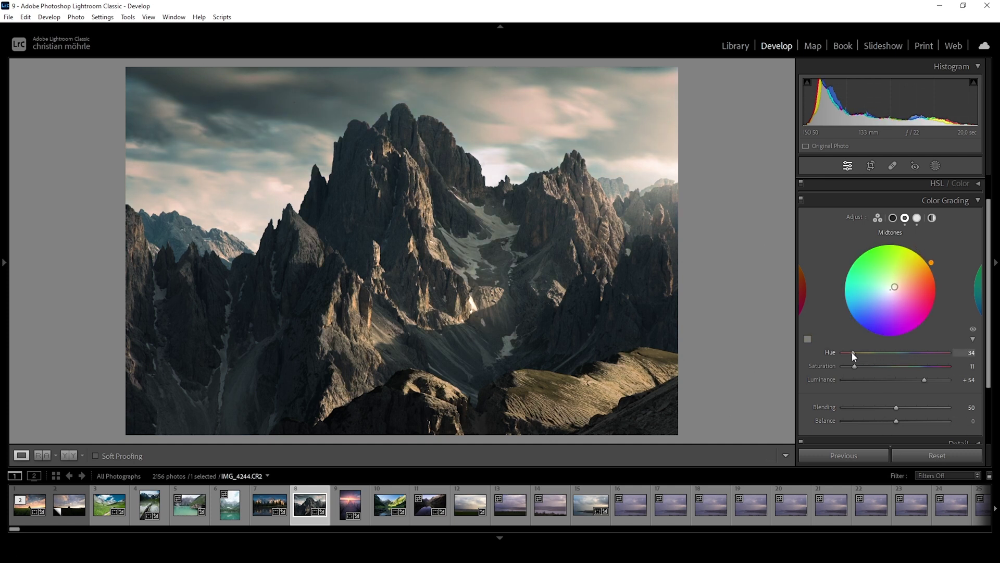
# - Grade the shadows with hue 213, saturation 4 and luminance -13, and set Blending to 69
pyautogui.click(893, 217)
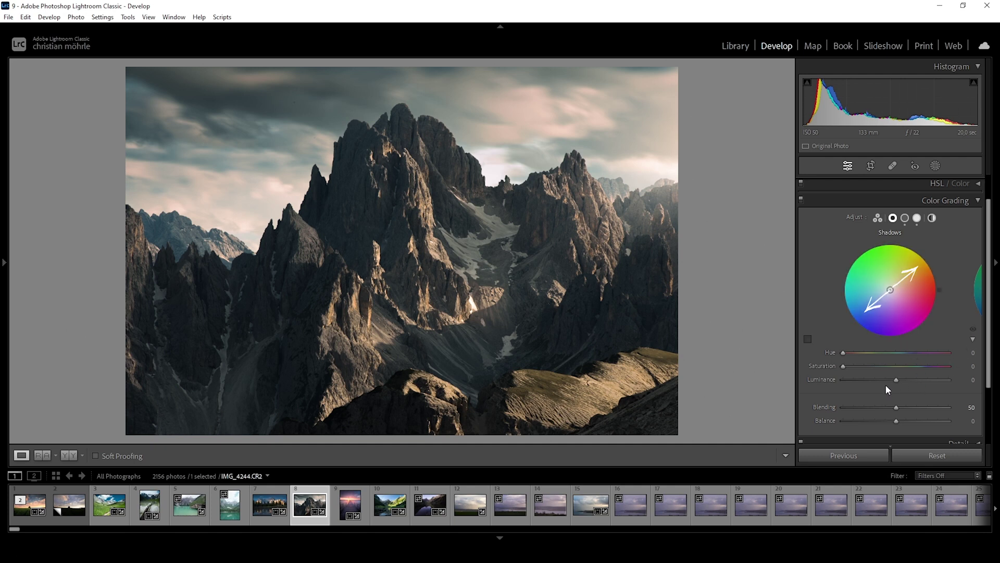
pyautogui.moveTo(844, 354); pyautogui.dragTo(905, 354)
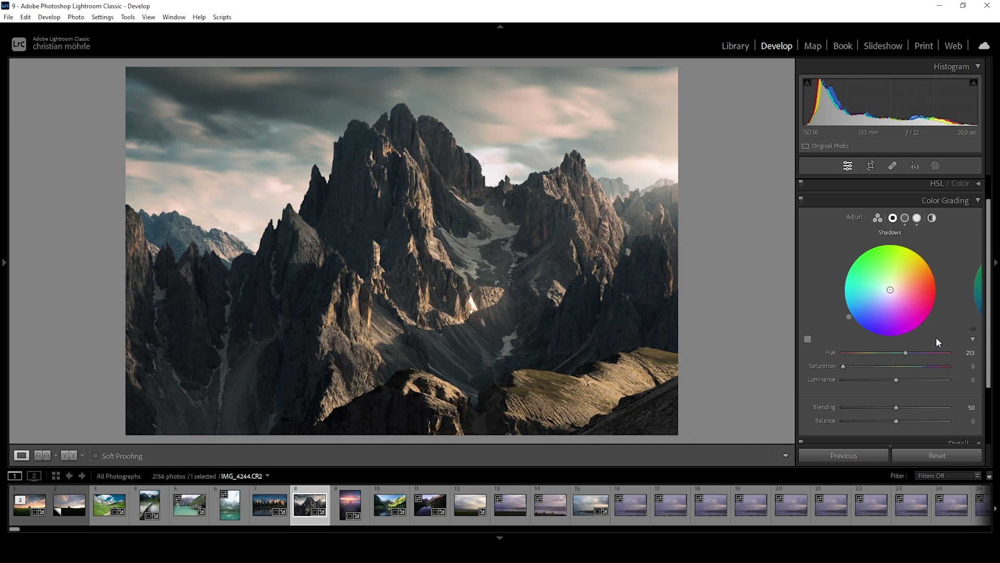
pyautogui.moveTo(843, 366); pyautogui.dragTo(849, 369)
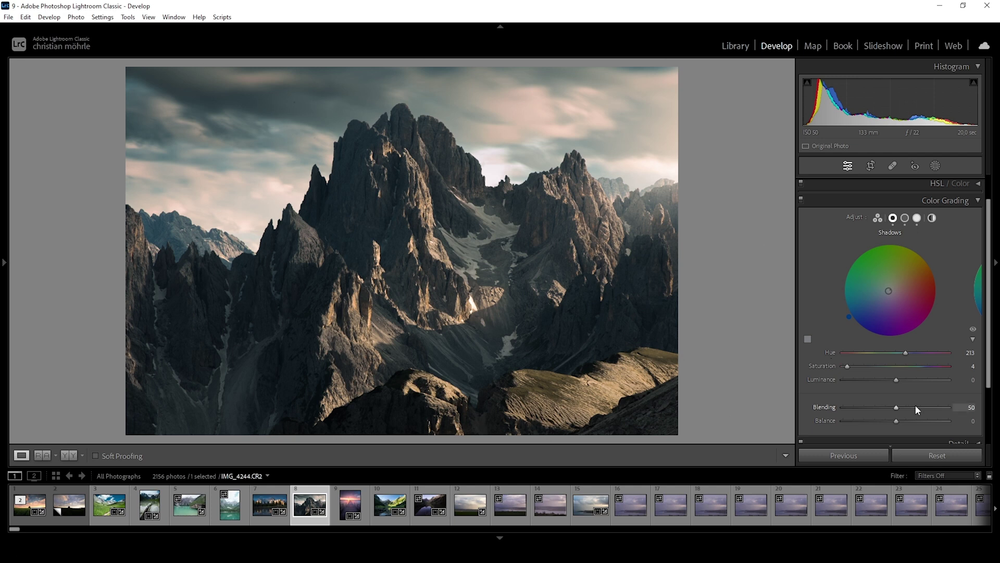
pyautogui.moveTo(895, 379); pyautogui.dragTo(889, 380)
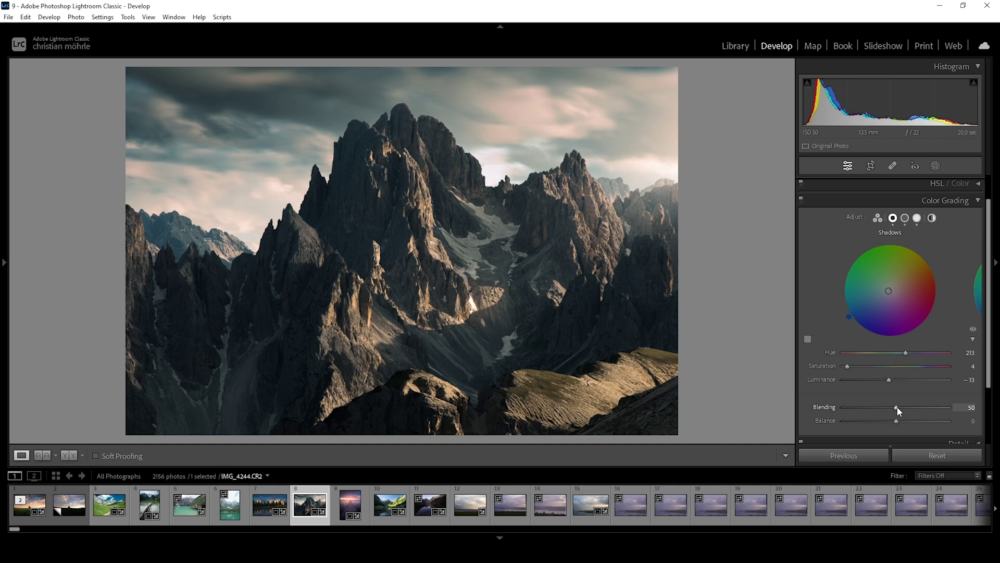
pyautogui.moveTo(914, 407); pyautogui.dragTo(969, 412)
pyautogui.moveTo(935, 407); pyautogui.dragTo(911, 408)
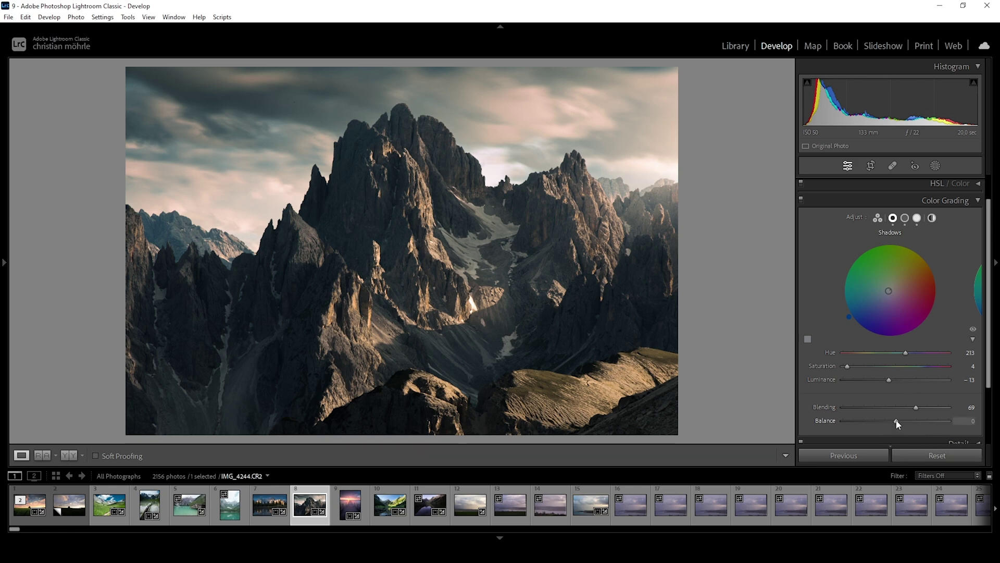
# - Try the Color Grading Balance at +100 and -100, and reset it to 0
pyautogui.moveTo(896, 420); pyautogui.dragTo(966, 437)
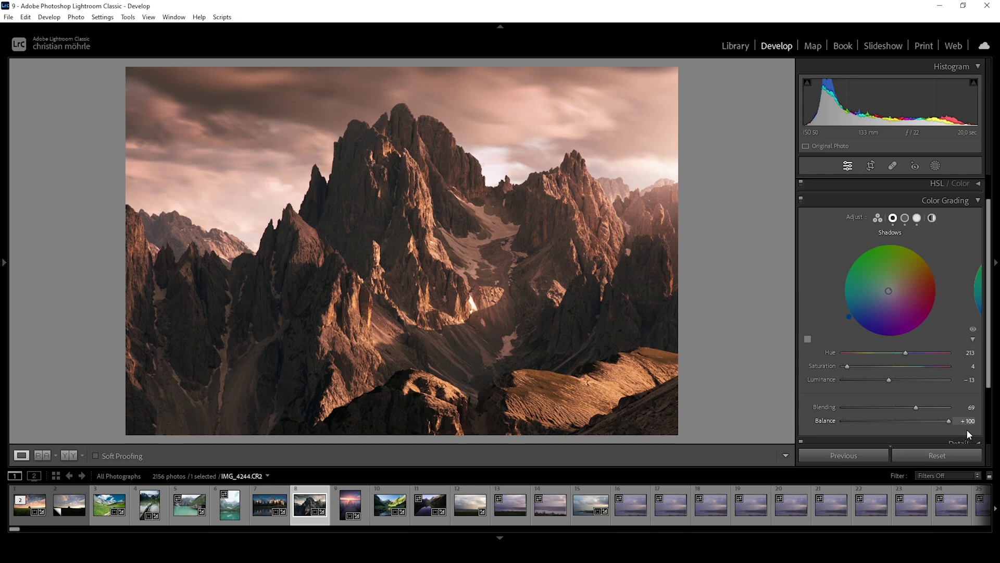
pyautogui.moveTo(919, 428); pyautogui.dragTo(816, 429)
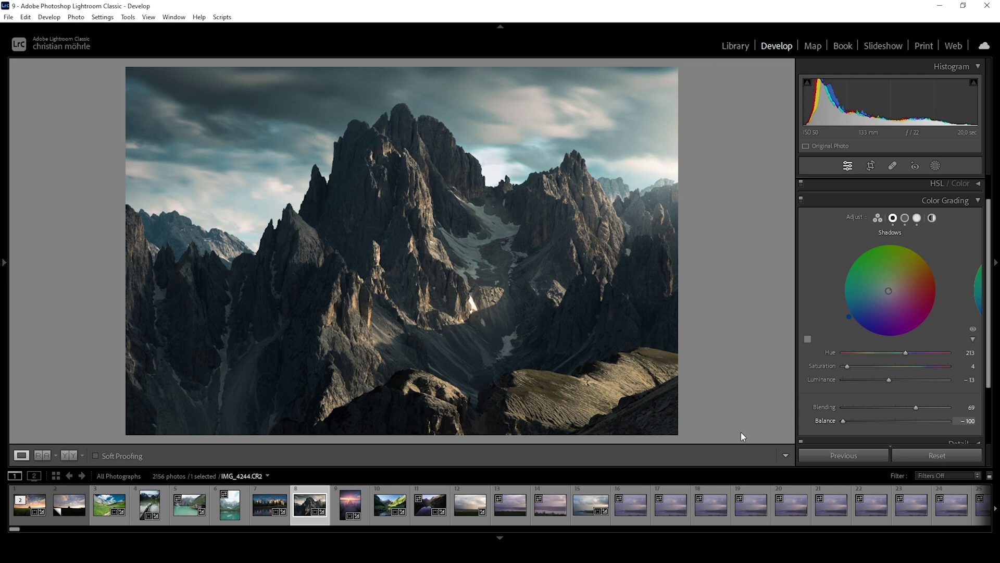
pyautogui.doubleClick(844, 421)
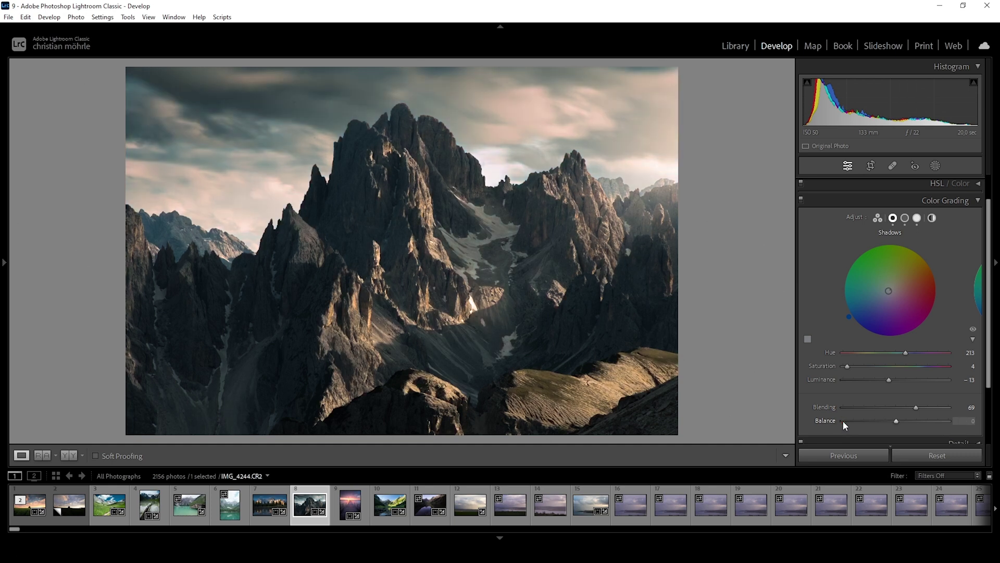
# - Apply a global warm tint to the whole photo with hue 44 and saturation 12
pyautogui.click(932, 217)
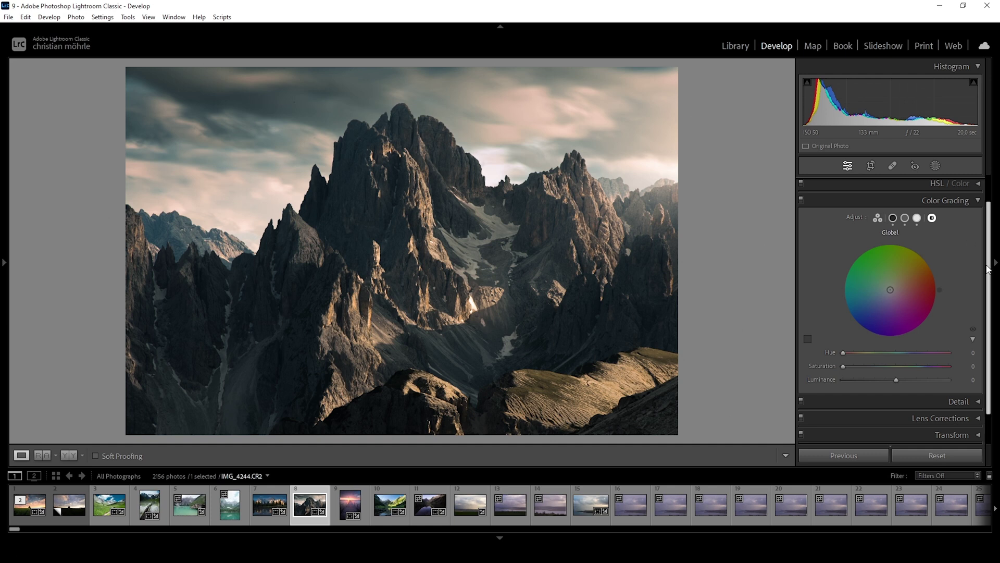
pyautogui.moveTo(844, 352); pyautogui.dragTo(851, 352)
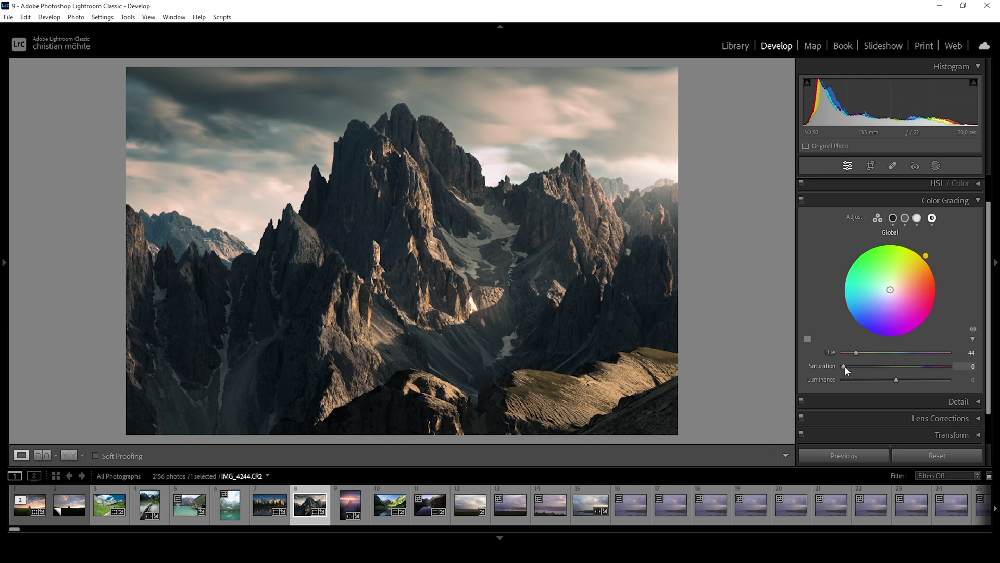
pyautogui.moveTo(845, 365); pyautogui.dragTo(848, 365)
pyautogui.moveTo(848, 366); pyautogui.dragTo(855, 368)
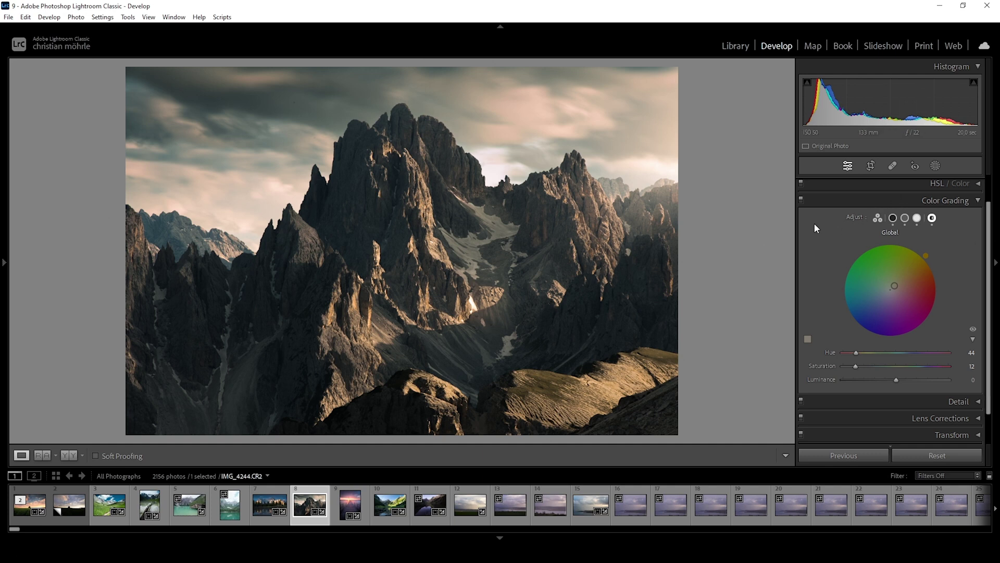
# - Toggle the Color Grading adjustments off and on to compare the photo with and without the grade
pyautogui.click(801, 200)
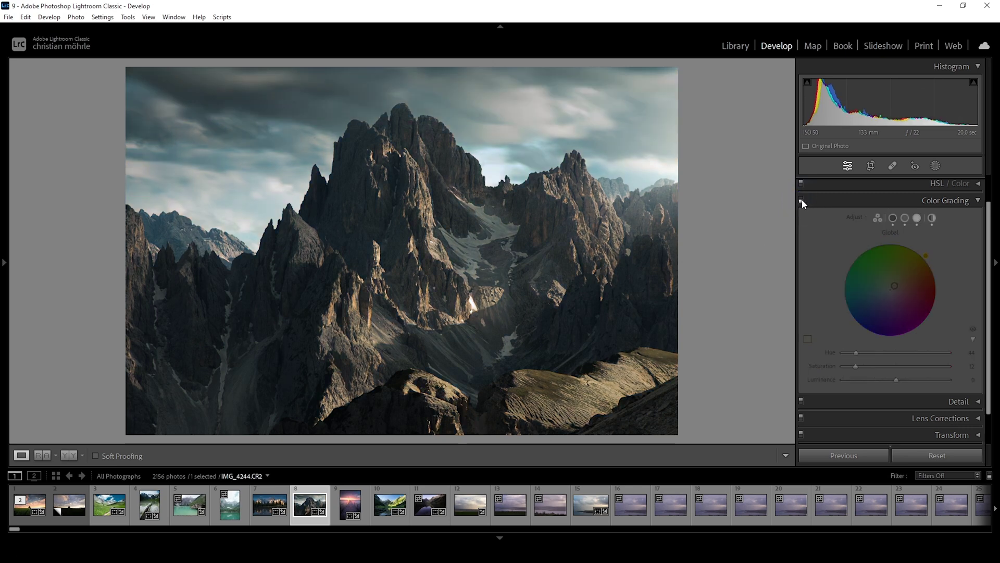
pyautogui.click(801, 200)
pyautogui.click(801, 200)
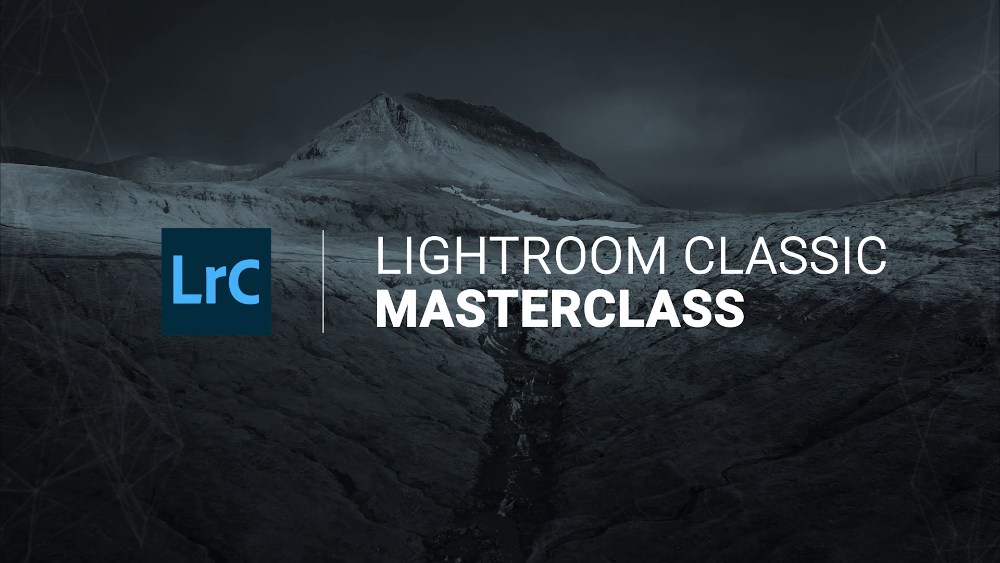